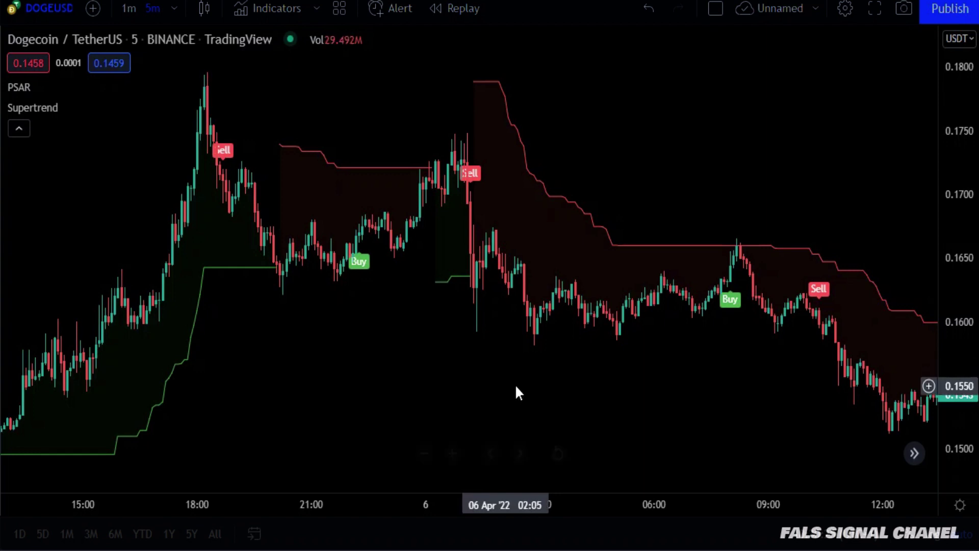
Set the DOGEUSDT chart's time interval to 5 minutes
left_click(174, 8)
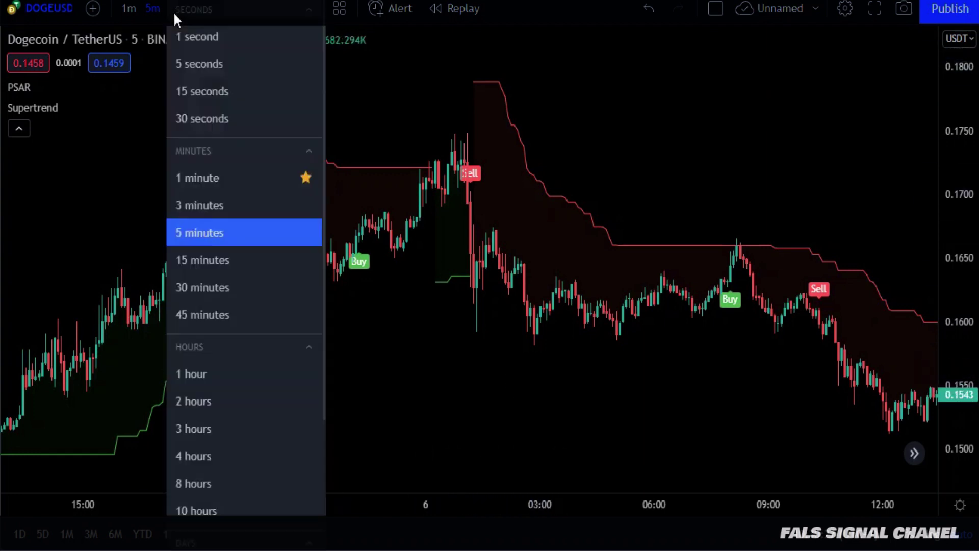
left_click(249, 235)
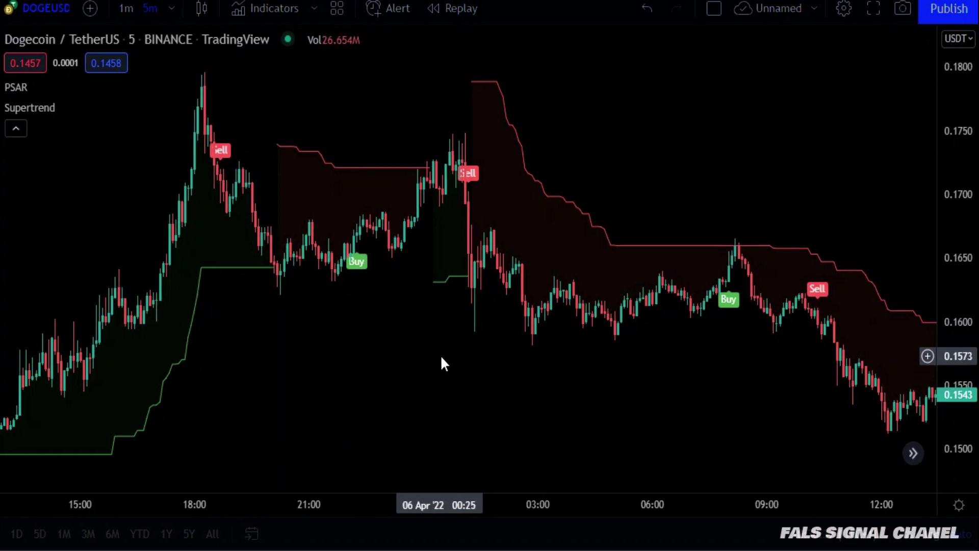
mouse_move(28, 116)
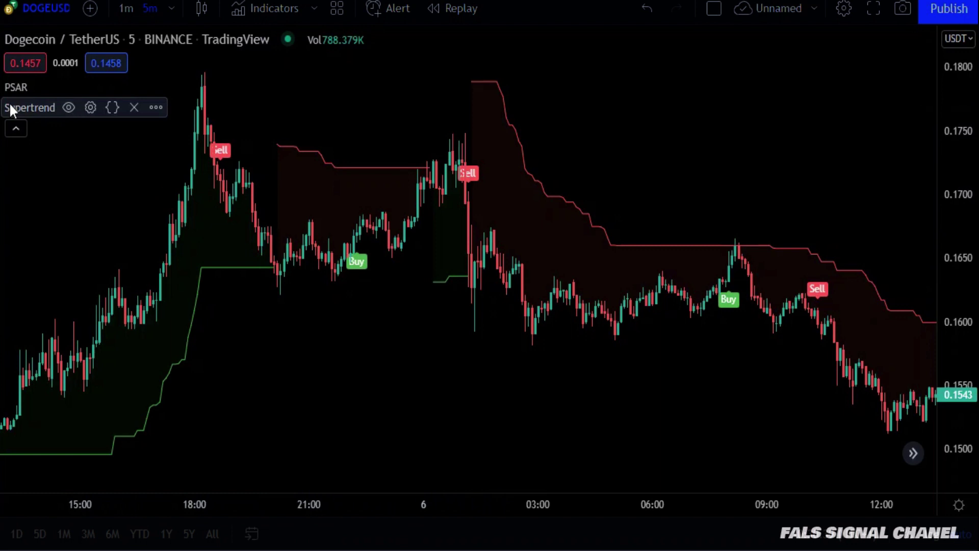
left_click(68, 107)
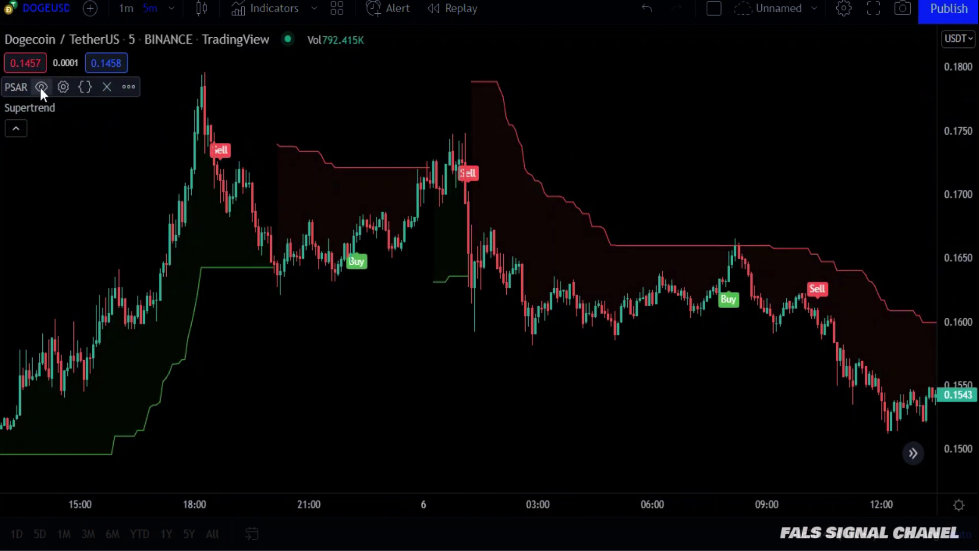
left_click(41, 86)
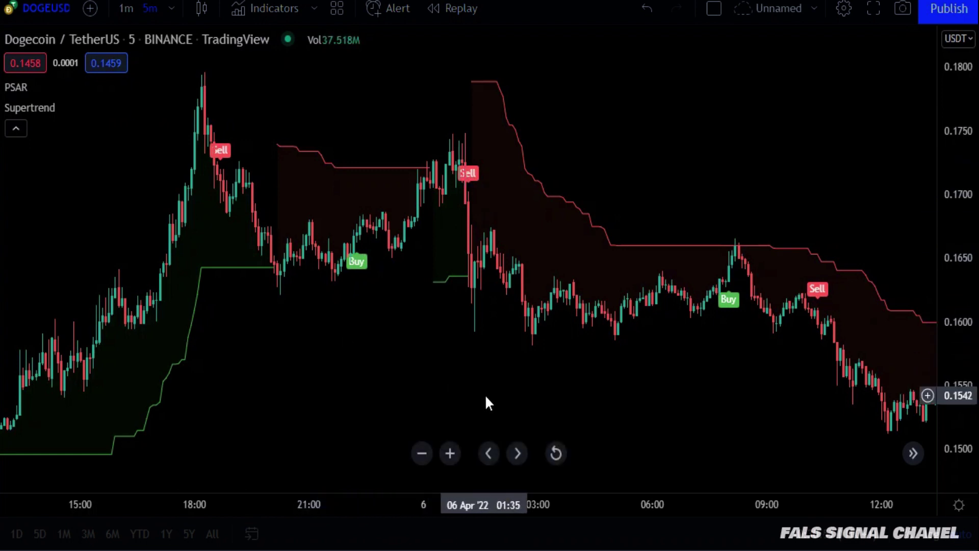
Look up the Supertrend indicator in the indicator library, and close the library without adding anything
key("slash")
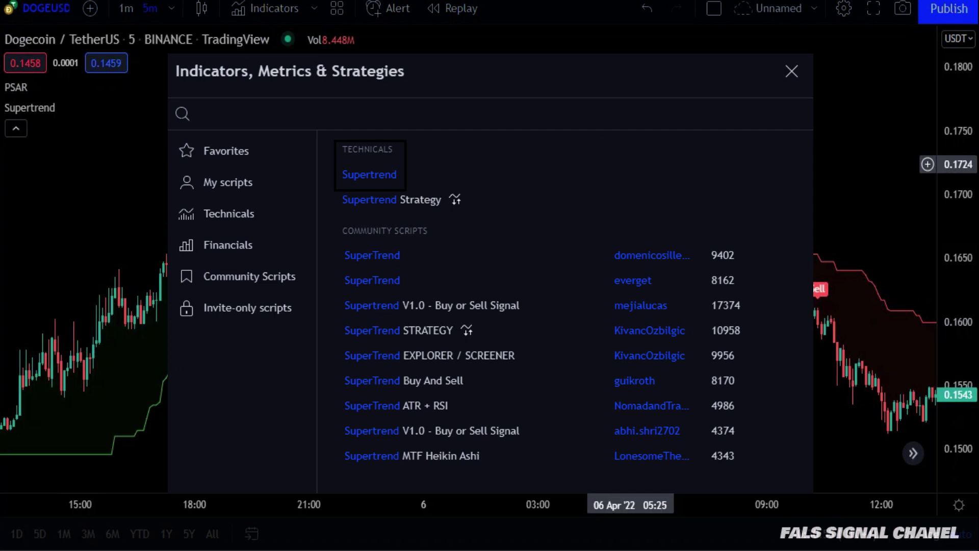
key("Escape")
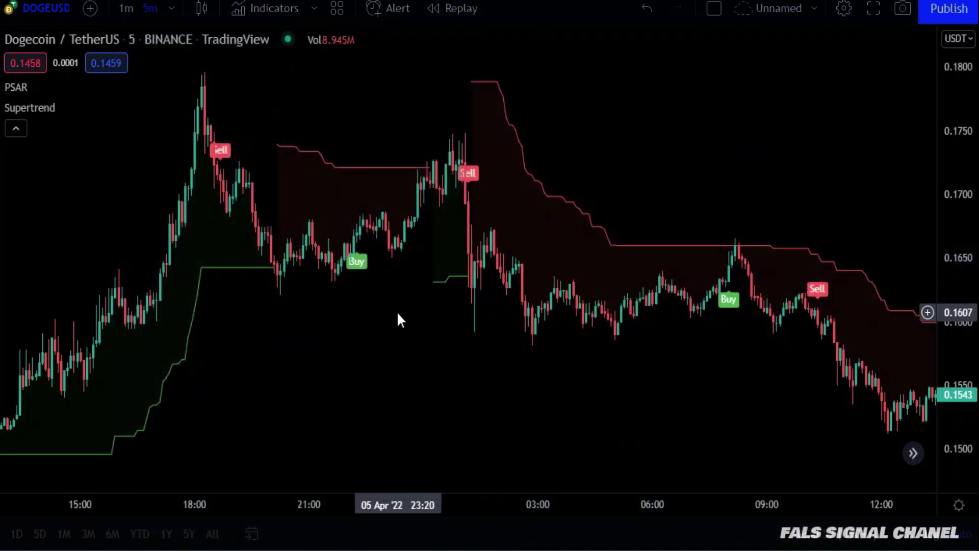
Review the Supertrend indicator's ATR Length and Factor inputs, and close its settings without changes
scroll(397, 311, "down", 1)
scroll(398, 315, "up", 1)
mouse_move(132, 107)
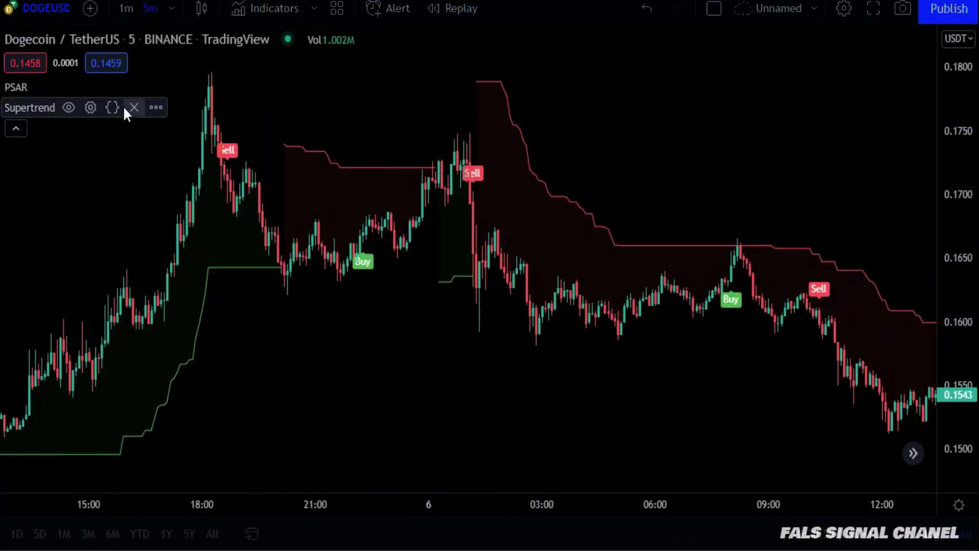
left_click(87, 109)
left_click_drag(457, 151, 453, 138)
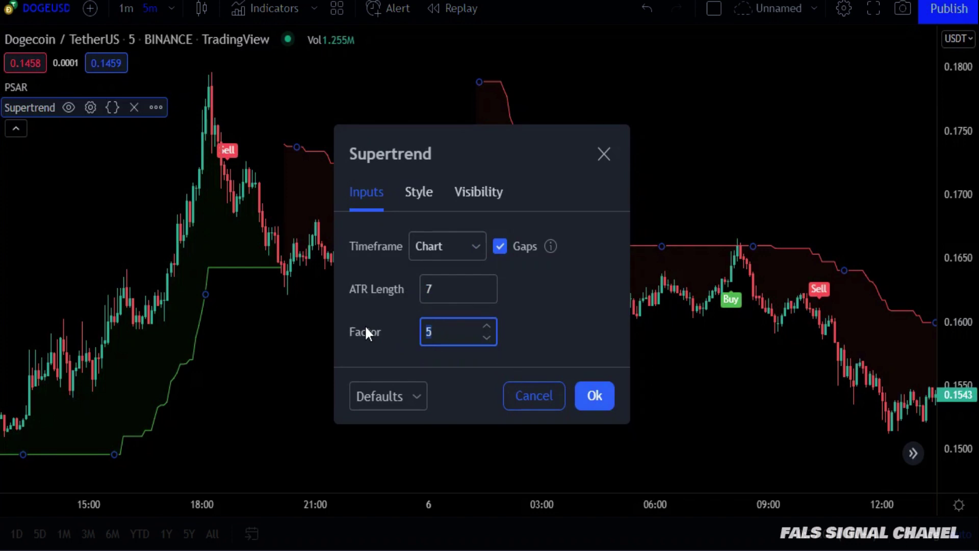
left_click(606, 157)
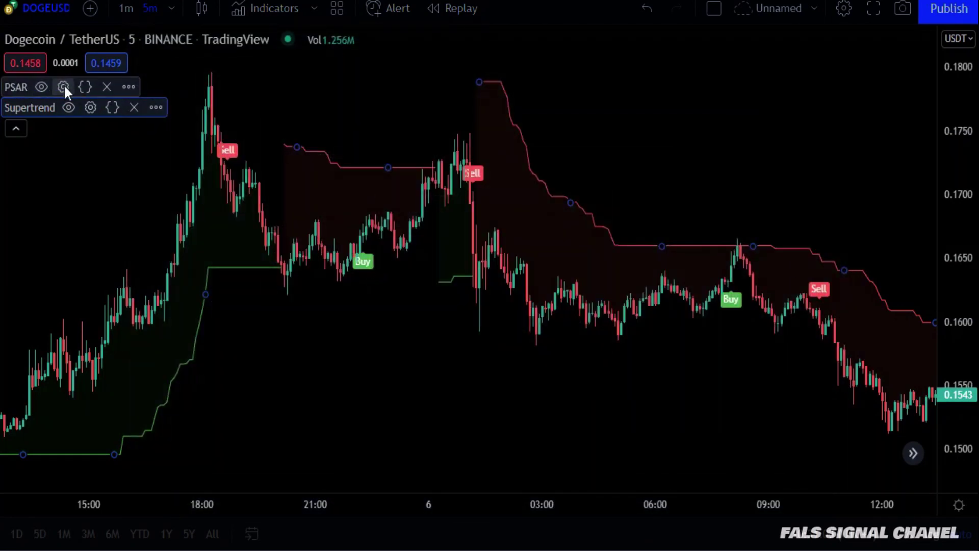
Review the PSAR indicator's inputs and its Buy Label and Sell Label style options, and close its settings without changes
left_click(63, 87)
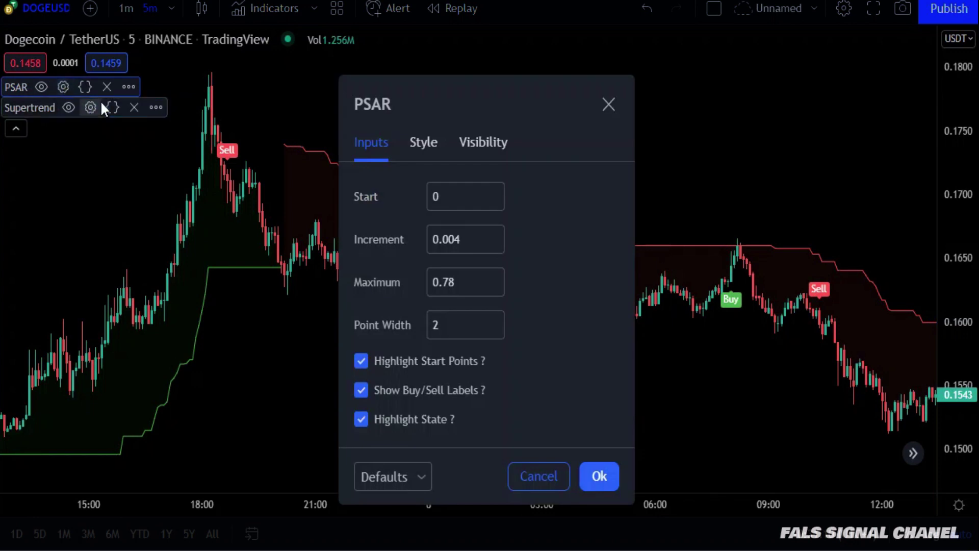
left_click_drag(504, 116, 493, 97)
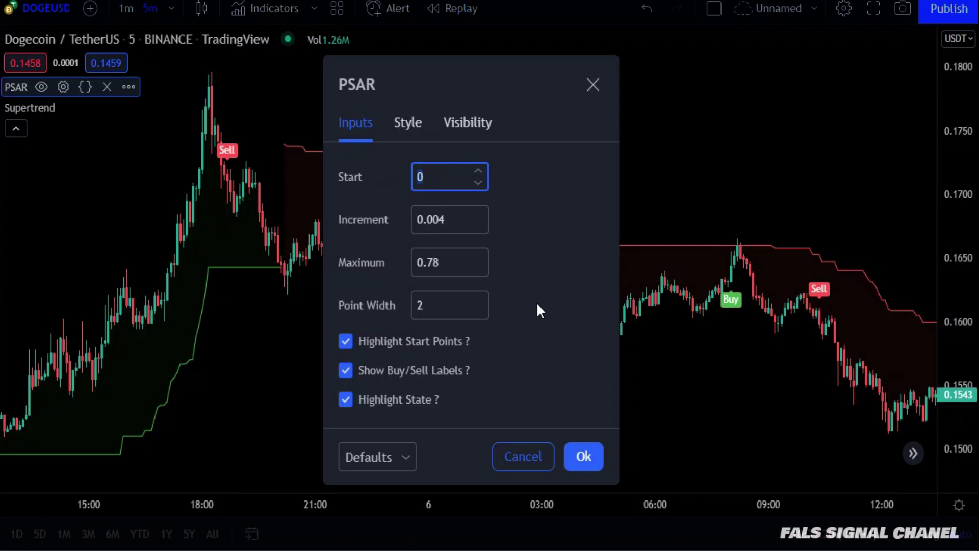
left_click(413, 123)
scroll(382, 221, "down", 4)
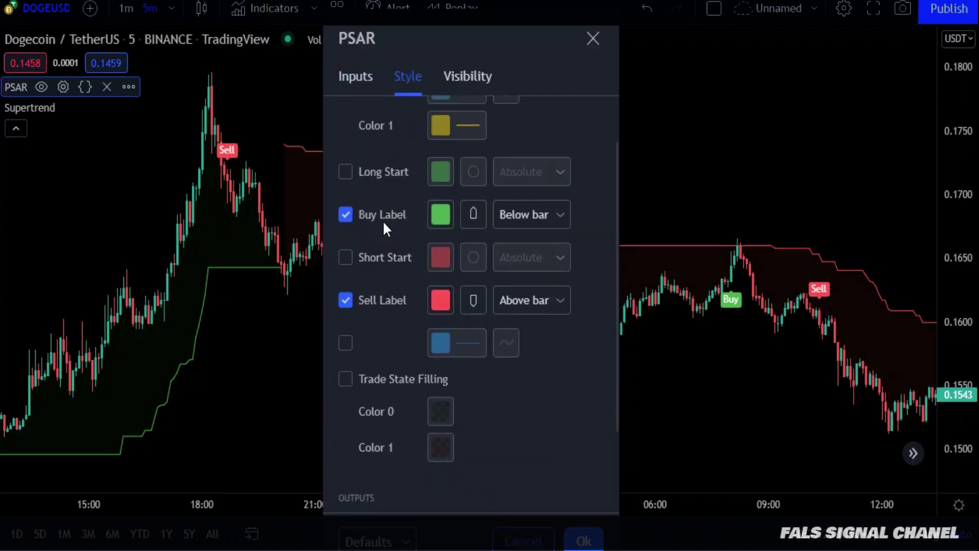
scroll(383, 224, "up", 4)
scroll(386, 231, "down", 3)
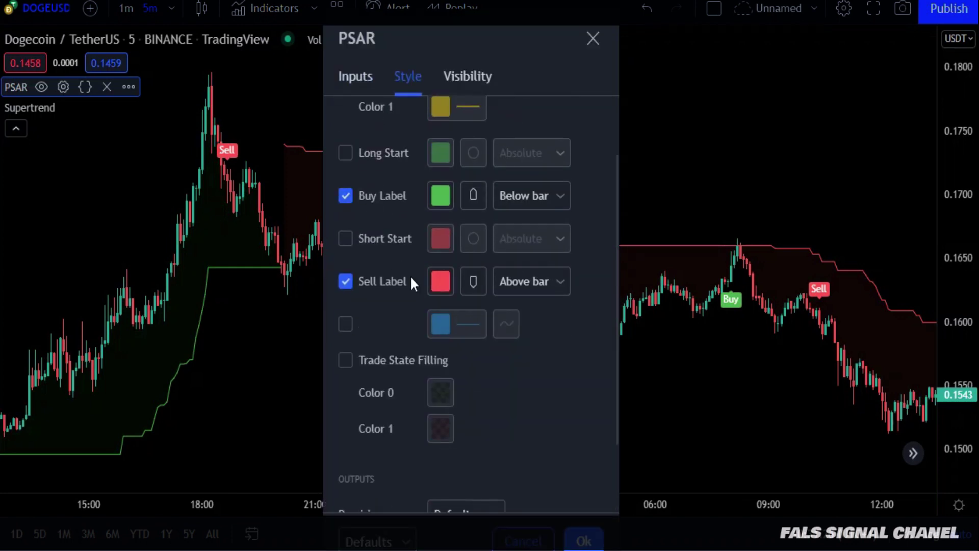
scroll(395, 280, "down", 4)
left_click(593, 39)
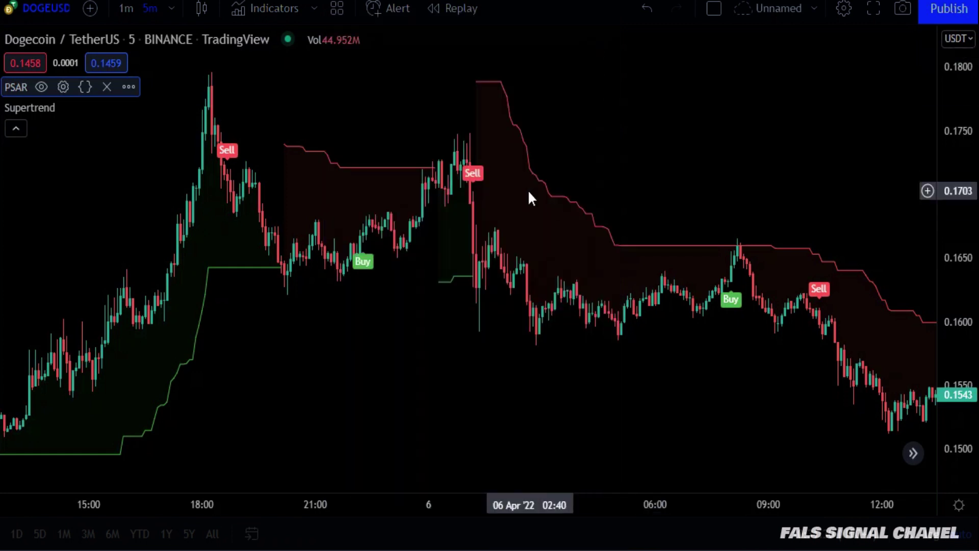
Examine the Buy and Sell signals against the Supertrend bands from 6 April 2022 up to the latest candles
scroll(597, 364, "right", 10)
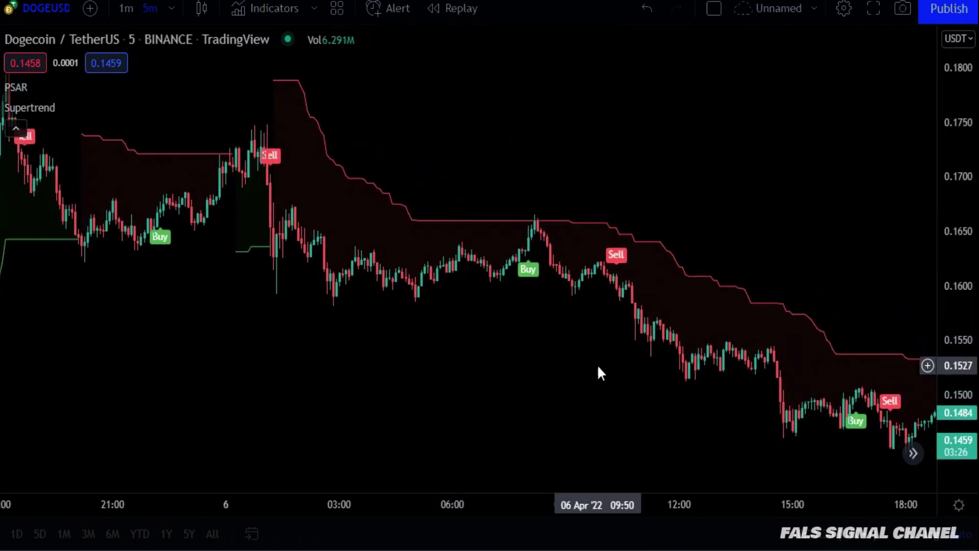
scroll(437, 334, "down", 3)
scroll(509, 345, "right", 4)
left_click_drag(354, 321, 384, 323)
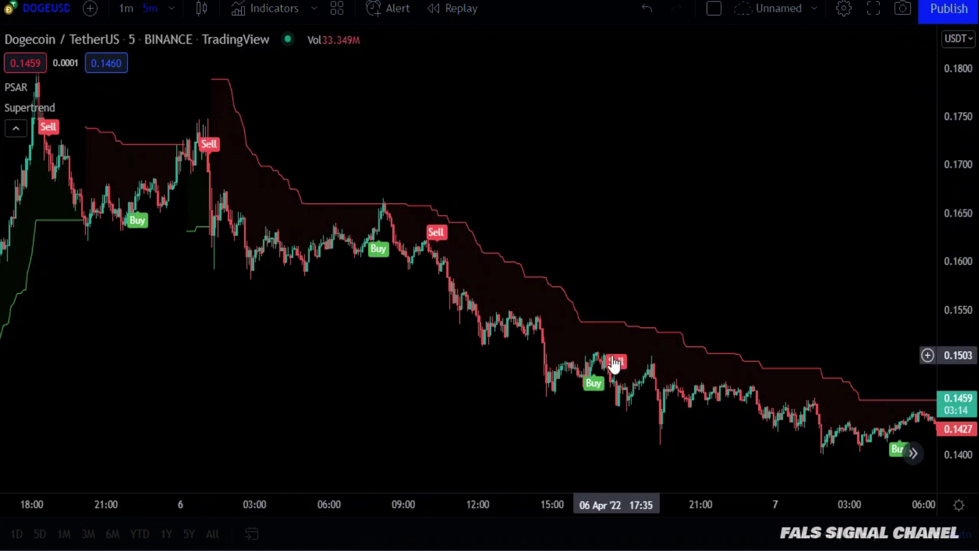
left_click_drag(743, 312, 509, 231)
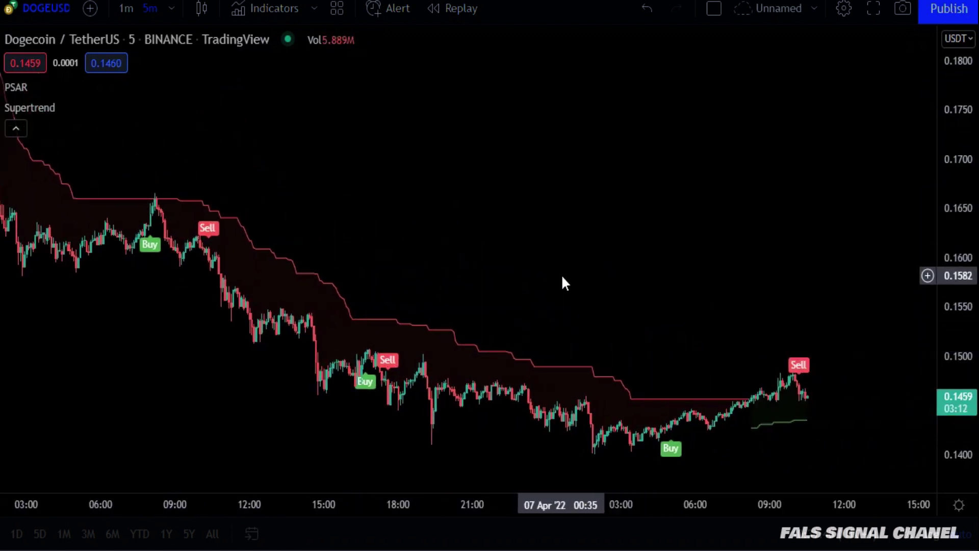
Examine the Buy and Sell signals against the Supertrend line back through the price history from 5 April to 2 April 2022
scroll(339, 218, "left", 10)
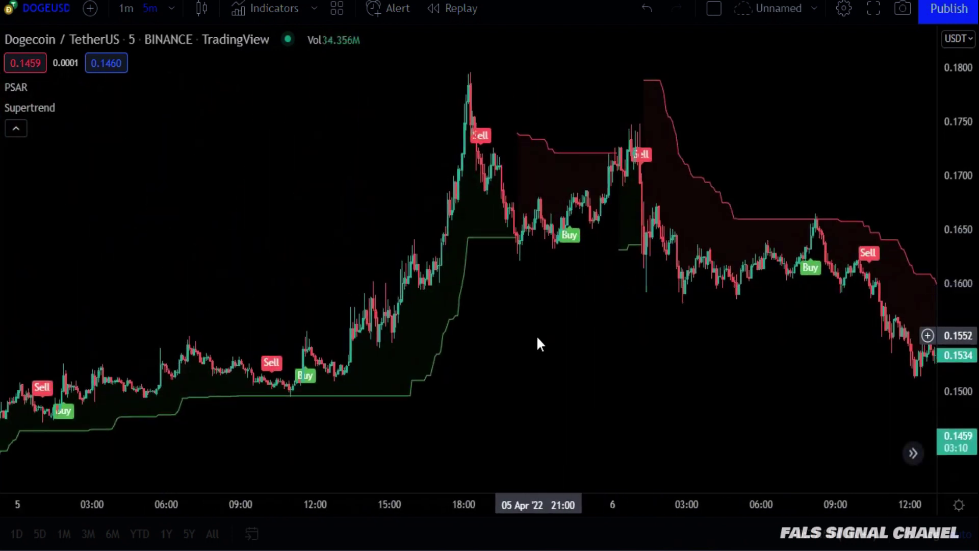
scroll(536, 357, "left", 2)
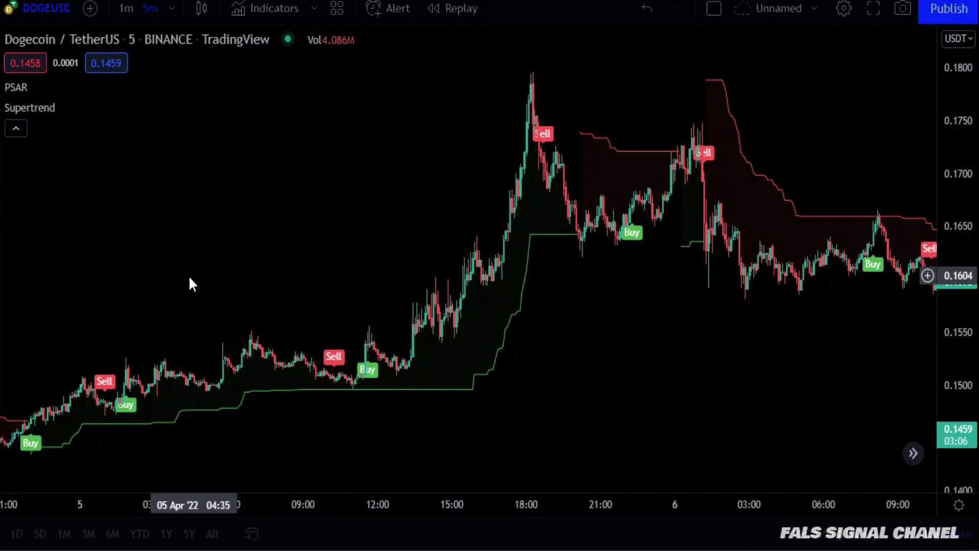
left_click_drag(190, 280, 415, 265)
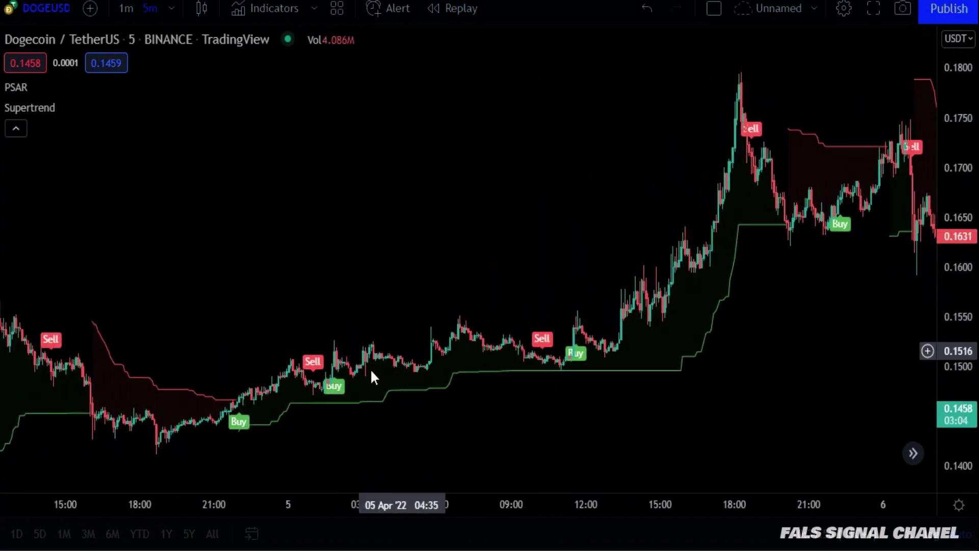
left_click_drag(360, 258, 592, 249)
left_click_drag(258, 232, 556, 225)
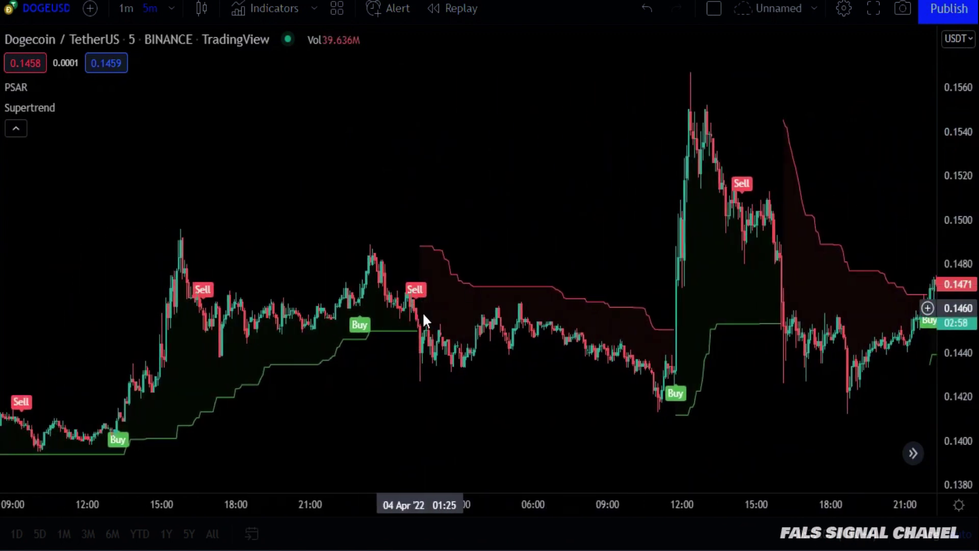
left_click_drag(311, 388, 312, 325)
left_click_drag(645, 386, 666, 372)
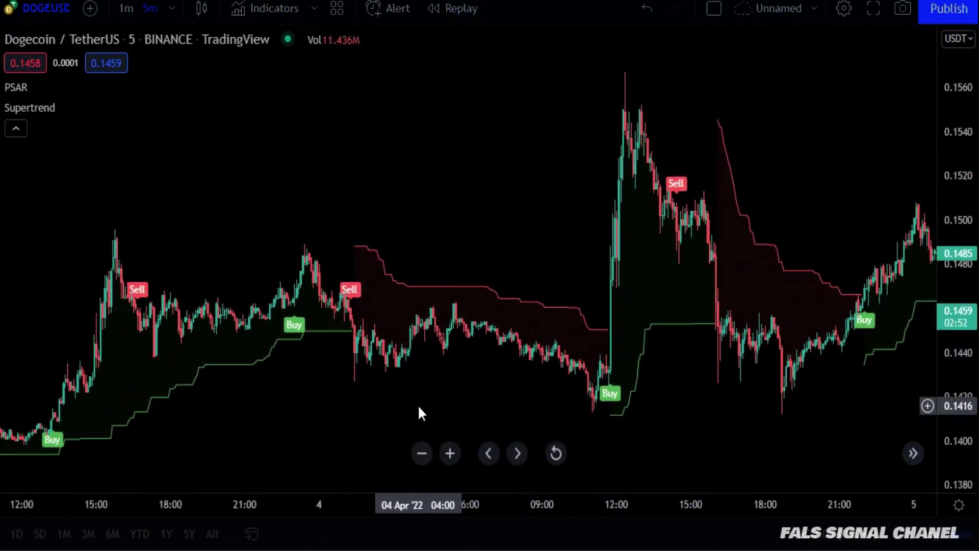
left_click_drag(316, 394, 501, 383)
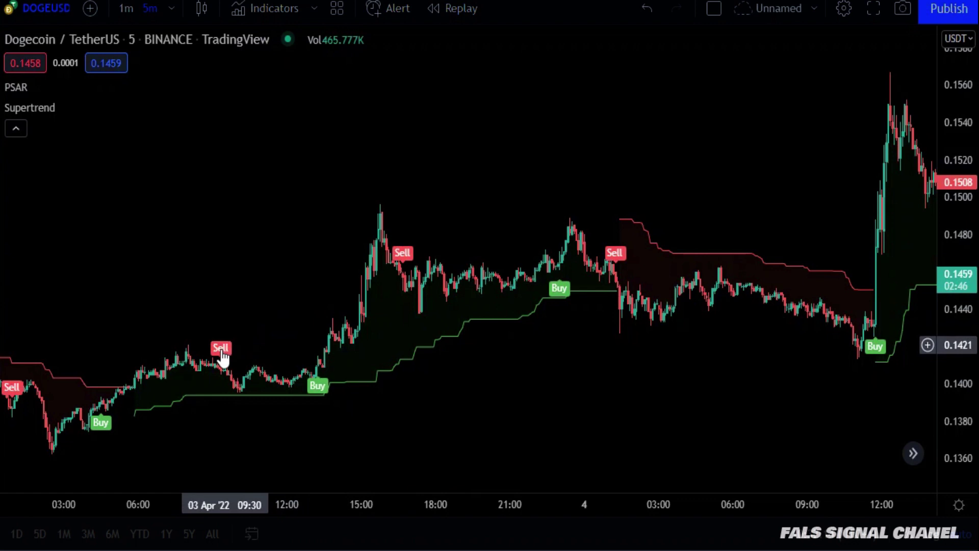
left_click_drag(188, 289, 523, 314)
left_click_drag(359, 248, 488, 267)
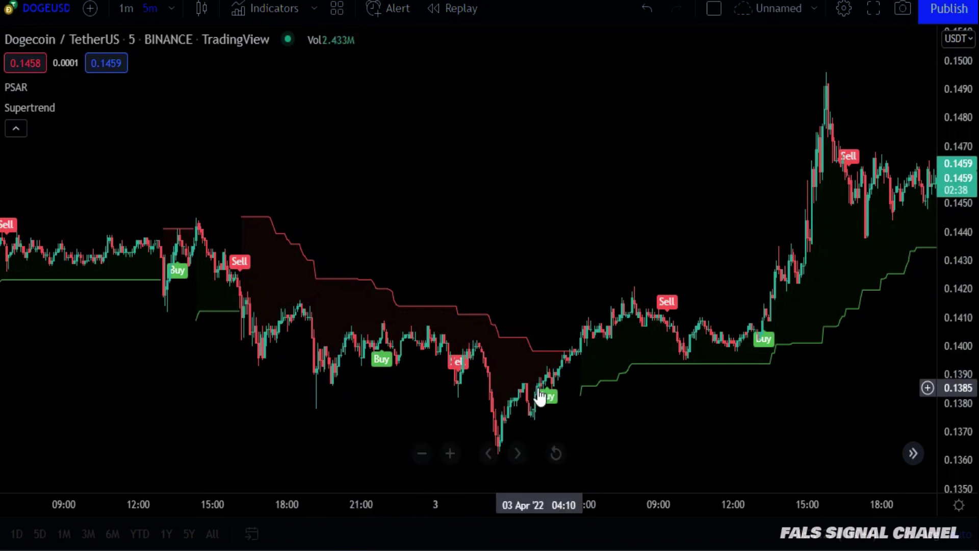
left_click_drag(418, 236, 607, 235)
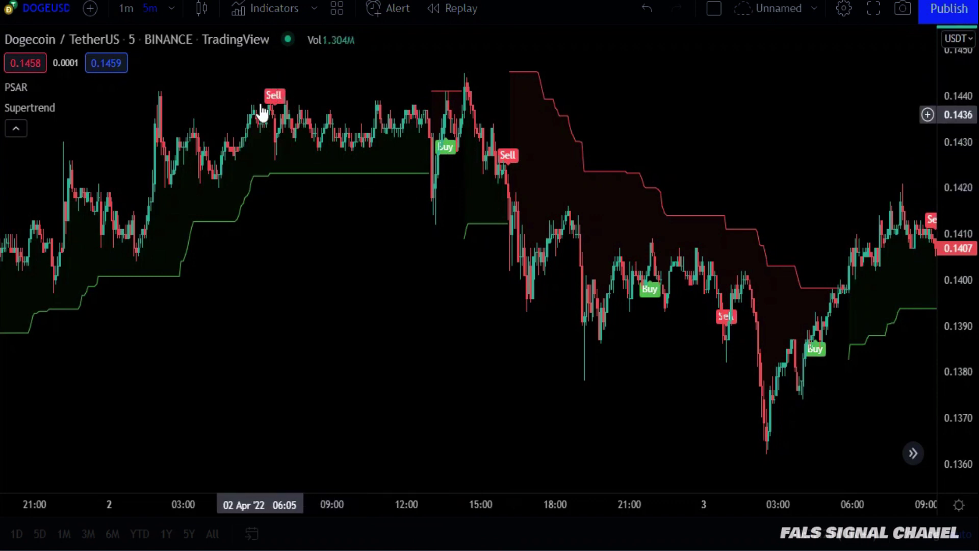
left_click_drag(251, 303, 622, 319)
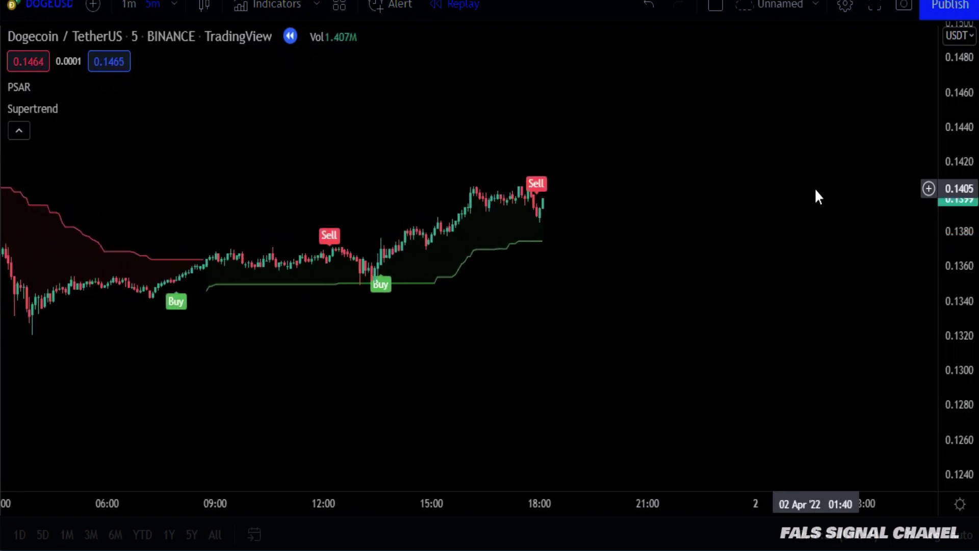
Follow the bar replay through 2 April 2022, checking each new PSAR signal against the Supertrend direction
left_click_drag(969, 174, 953, 127)
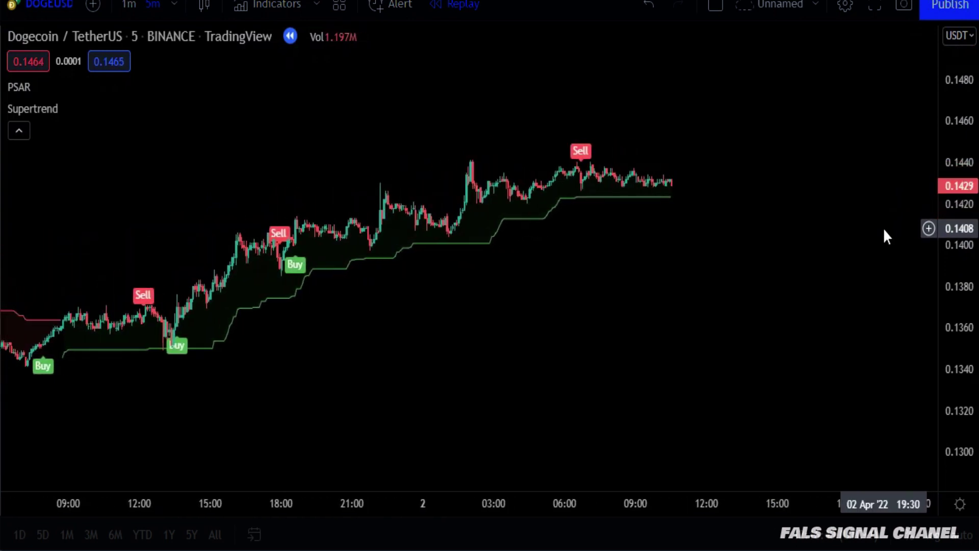
left_click_drag(956, 215, 944, 114)
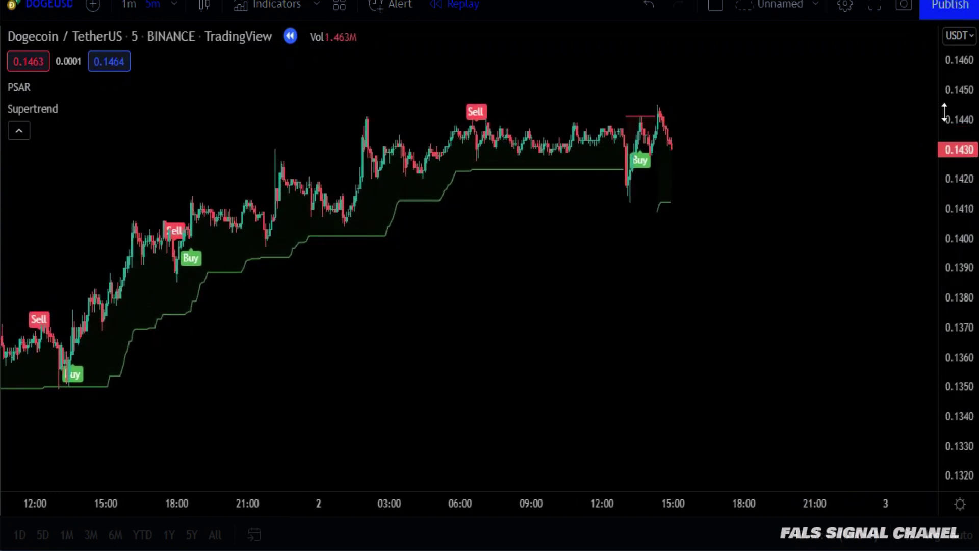
left_click_drag(863, 288, 876, 322)
scroll(723, 317, "up", 3)
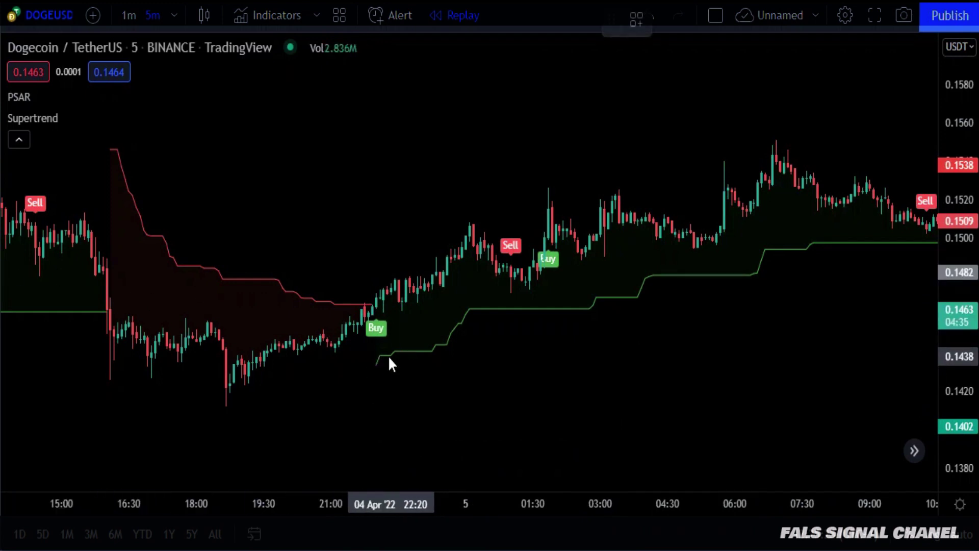
Place a long position at the 4 April 22:00 Buy signal with a 0.0030 (2.04%) stop, a 0.0052 (3.54%) target and a wider time span
left_click(379, 363)
left_click_drag(400, 335, 398, 260)
left_click_drag(376, 353, 376, 354)
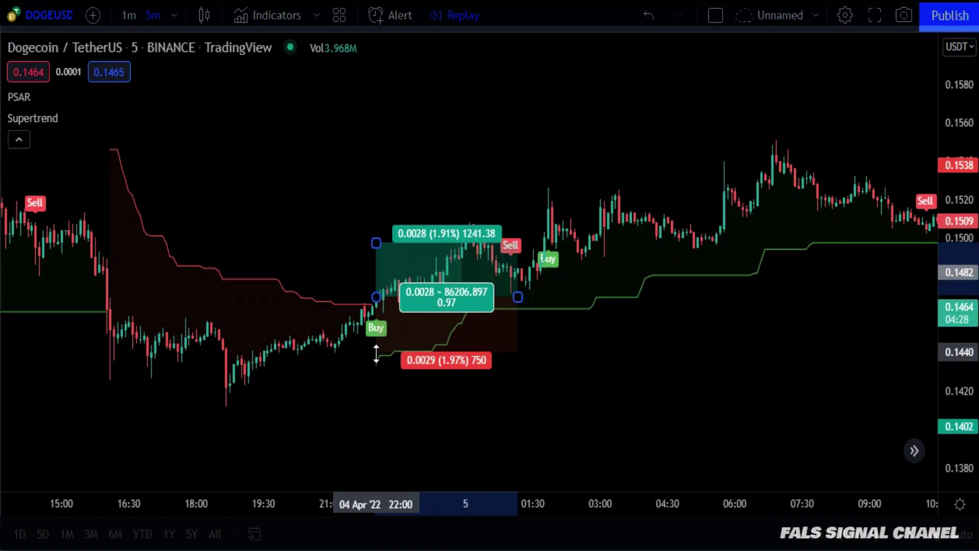
left_click(377, 355)
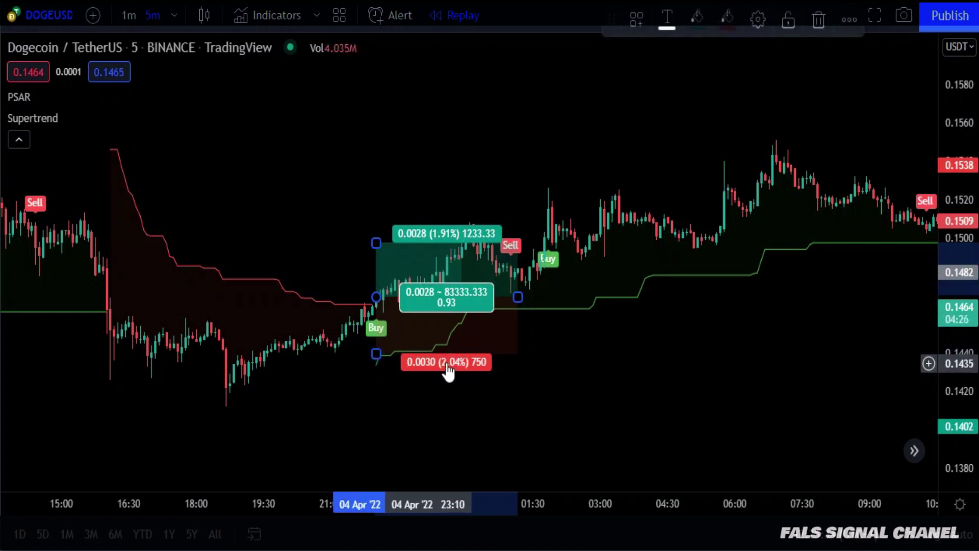
left_click_drag(377, 244, 377, 197)
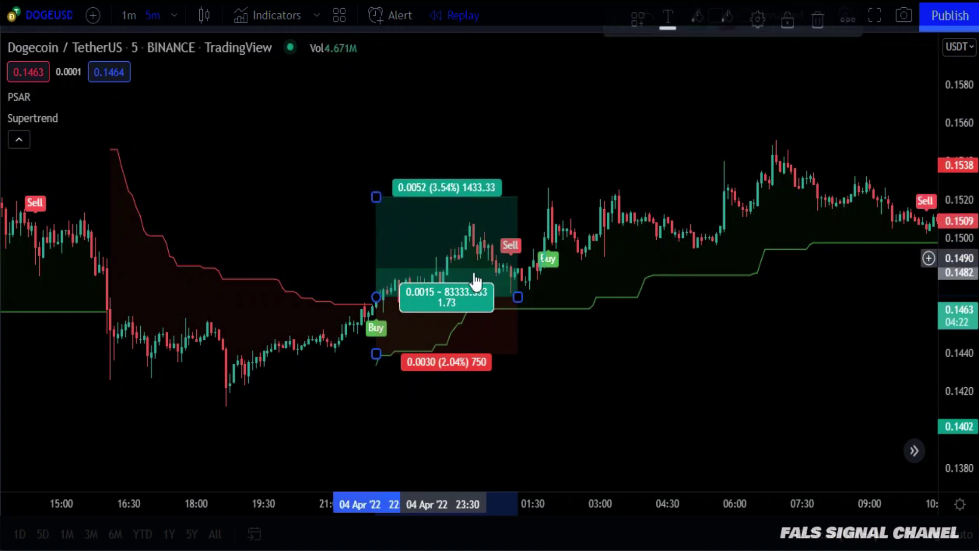
left_click_drag(518, 296, 571, 297)
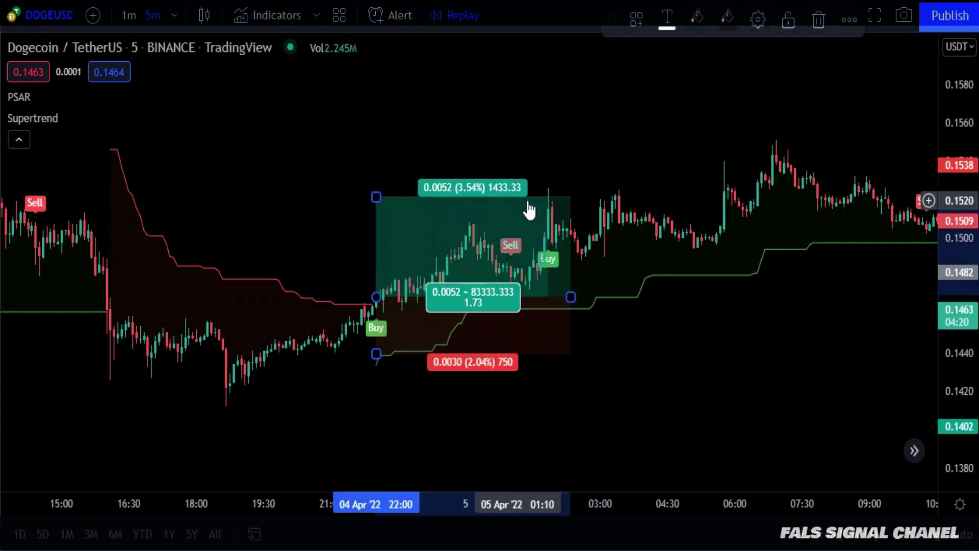
Move the long position to the Buy signal at 5 April 01:45 and set its stop to 0.0053 (3.50%) at the Supertrend line
left_click_drag(727, 319, 452, 347)
left_click(271, 261)
left_click_drag(255, 245, 411, 154)
left_click_drag(275, 294, 276, 339)
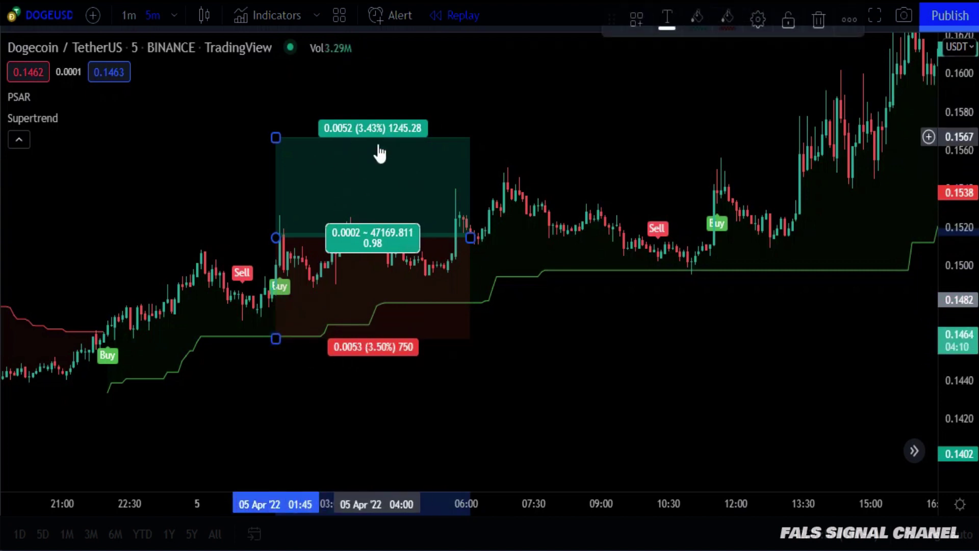
Raise the long position's target to 0.0076 (5.02%) and extend its time span past 14:00 on 5 April
left_click_drag(275, 138, 275, 91)
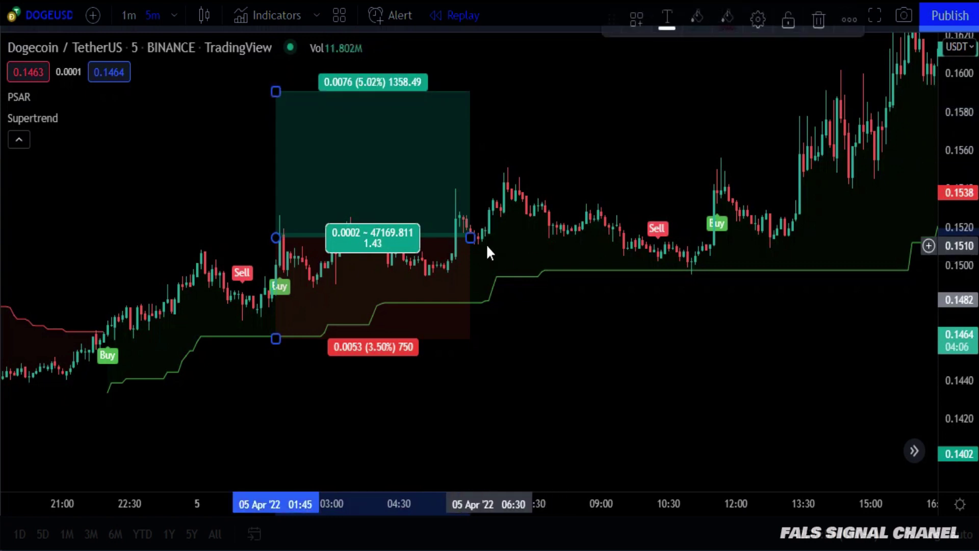
left_click_drag(470, 237, 845, 237)
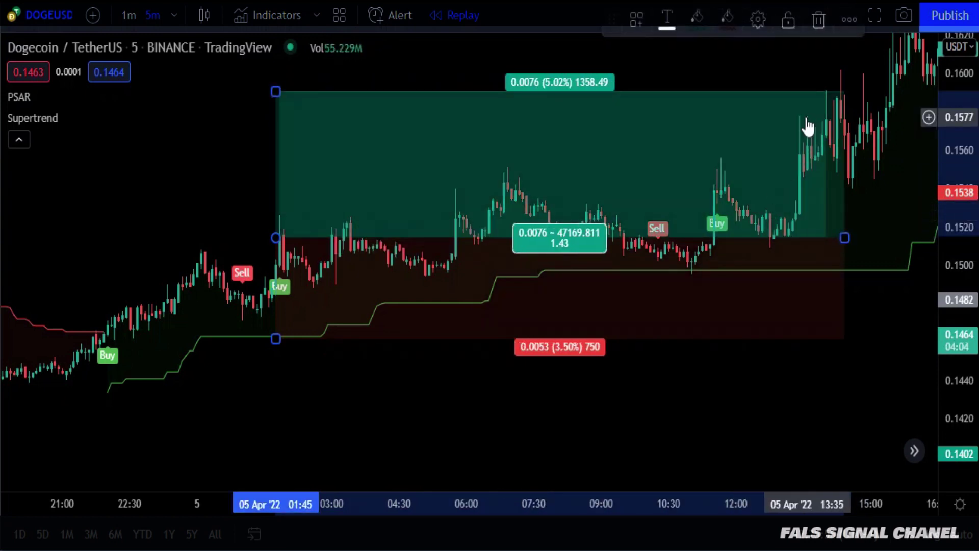
Move the long position's entry to the 5 April Buy signal near 11:40, set a 2.60% stop near the Supertrend line, raise its target and widen it
left_click_drag(672, 398, 485, 431)
left_click(553, 277)
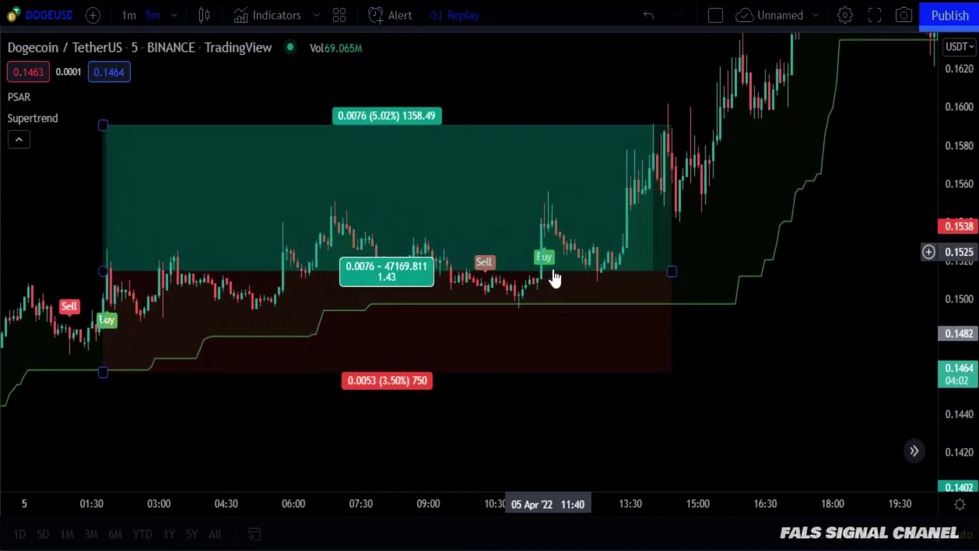
left_click_drag(103, 271, 542, 221)
left_click_drag(541, 372, 542, 299)
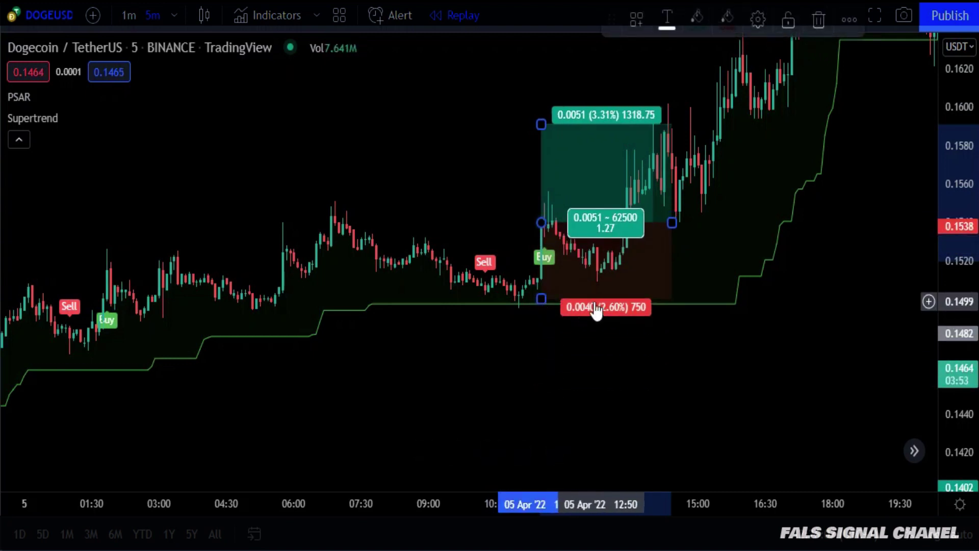
left_click_drag(542, 125, 541, 94)
left_click_drag(671, 221, 758, 221)
left_click_drag(542, 94, 542, 94)
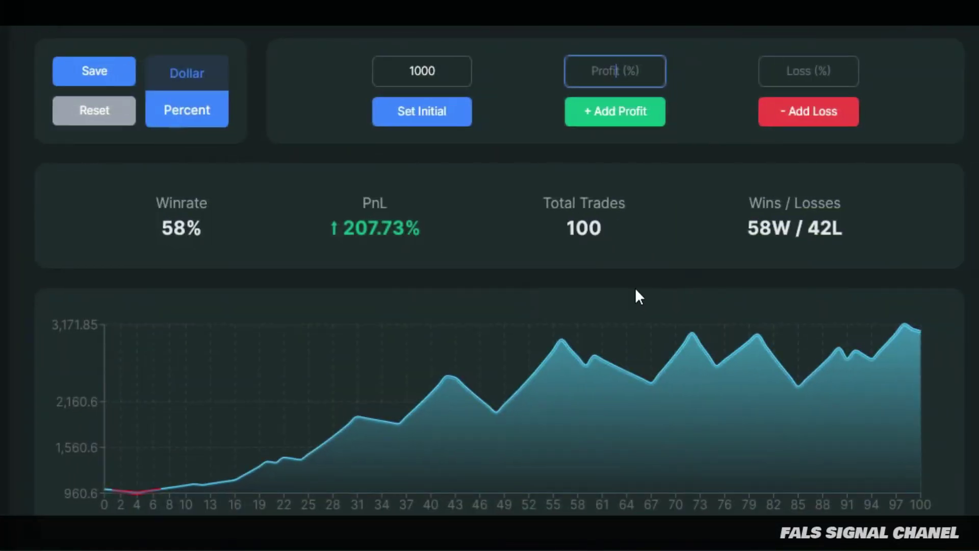
Switch to the profit and loss tracker and examine the equity curve, total trades, wins and losses, PnL and winrate
scroll(610, 268, "down", 2)
scroll(610, 268, "up", 2)
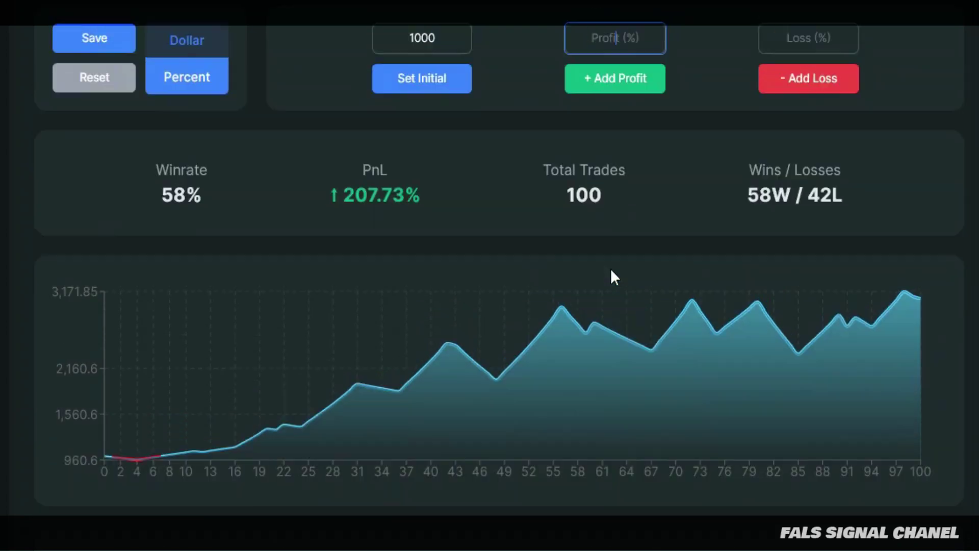
left_click_drag(633, 206, 542, 204)
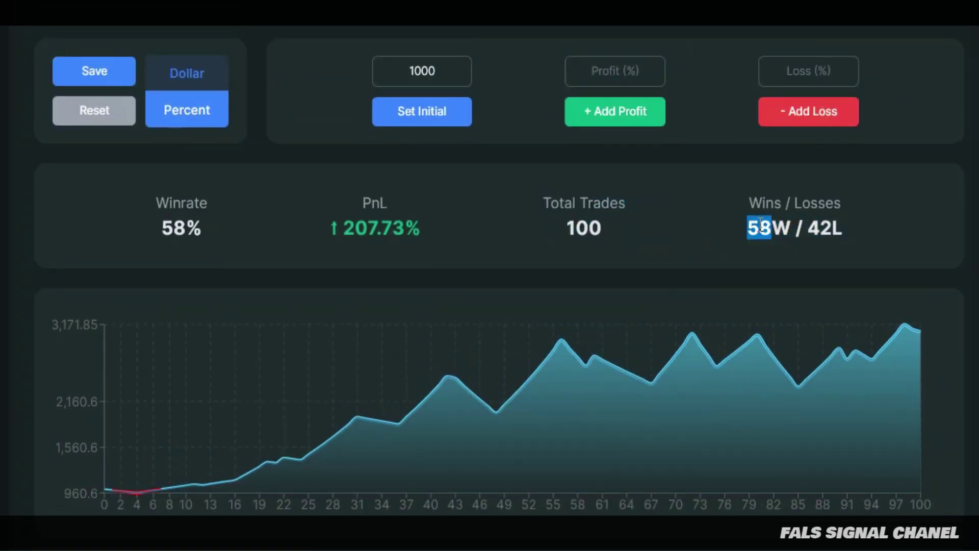
left_click_drag(808, 228, 847, 228)
left_click(454, 239)
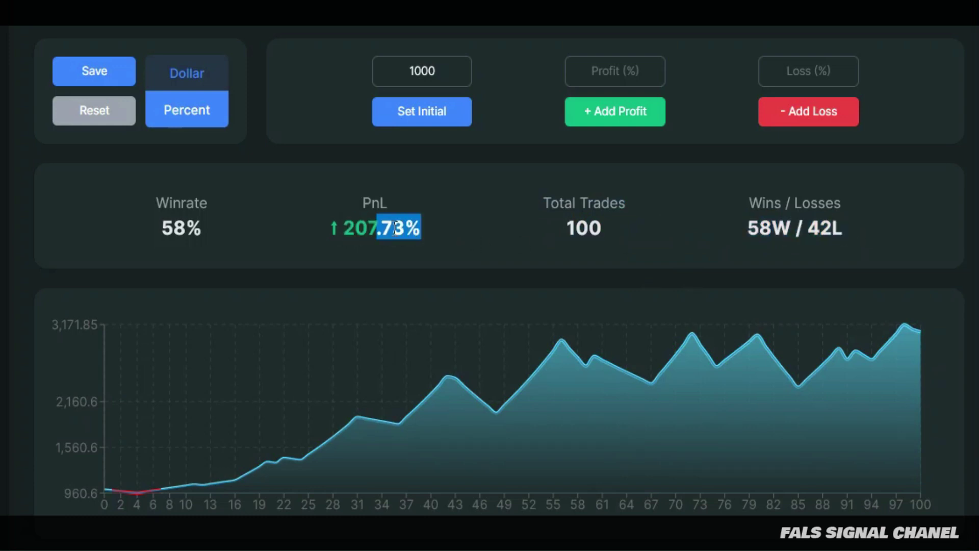
left_click_drag(302, 228, 163, 239)
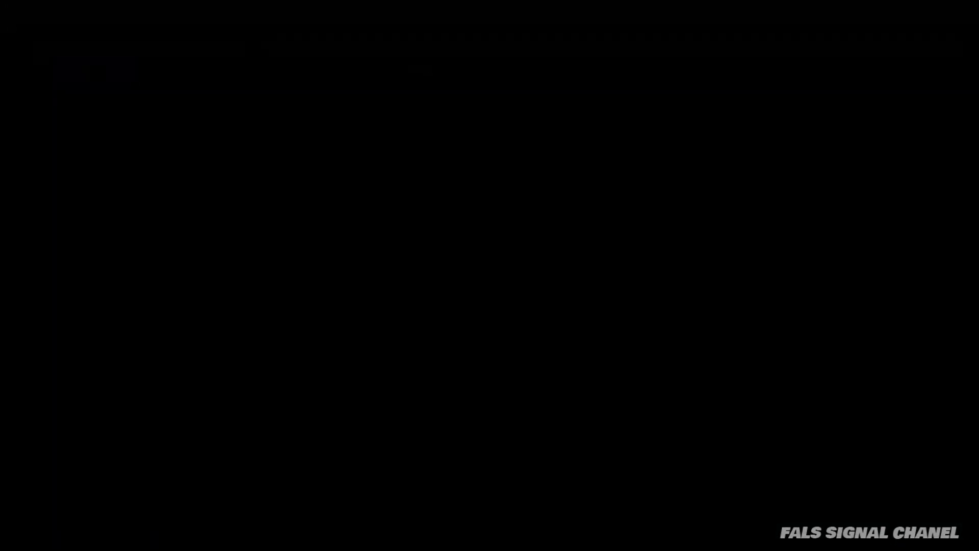